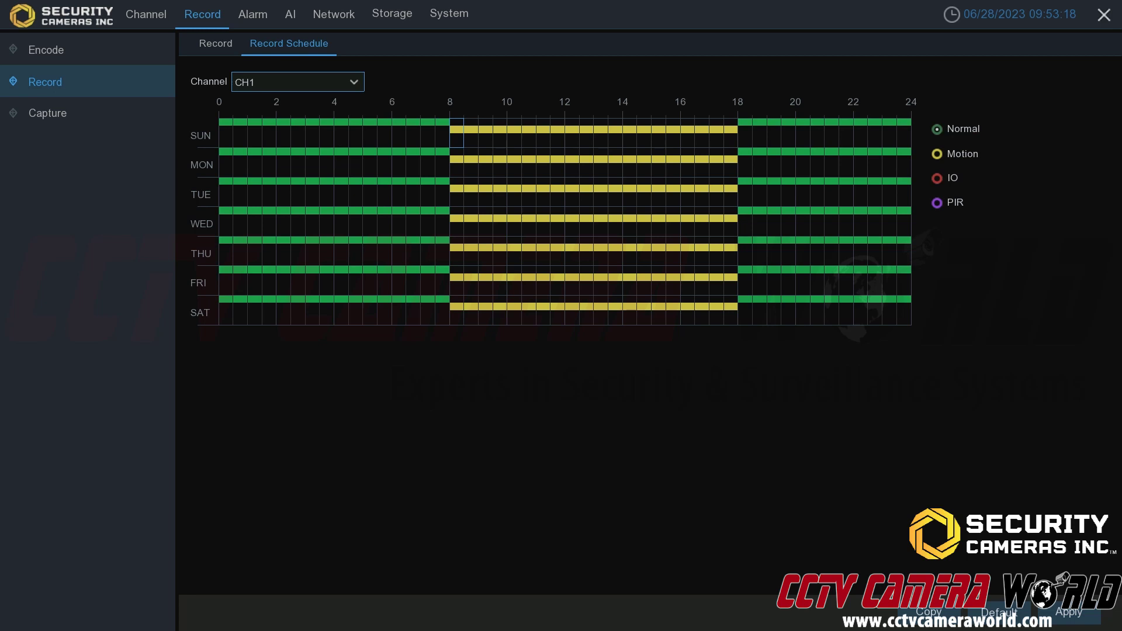
# Open the Channel Motion settings page for CH1–CH6 and expand CH1's sensitivity choices.
pyautogui.click(167, 21)
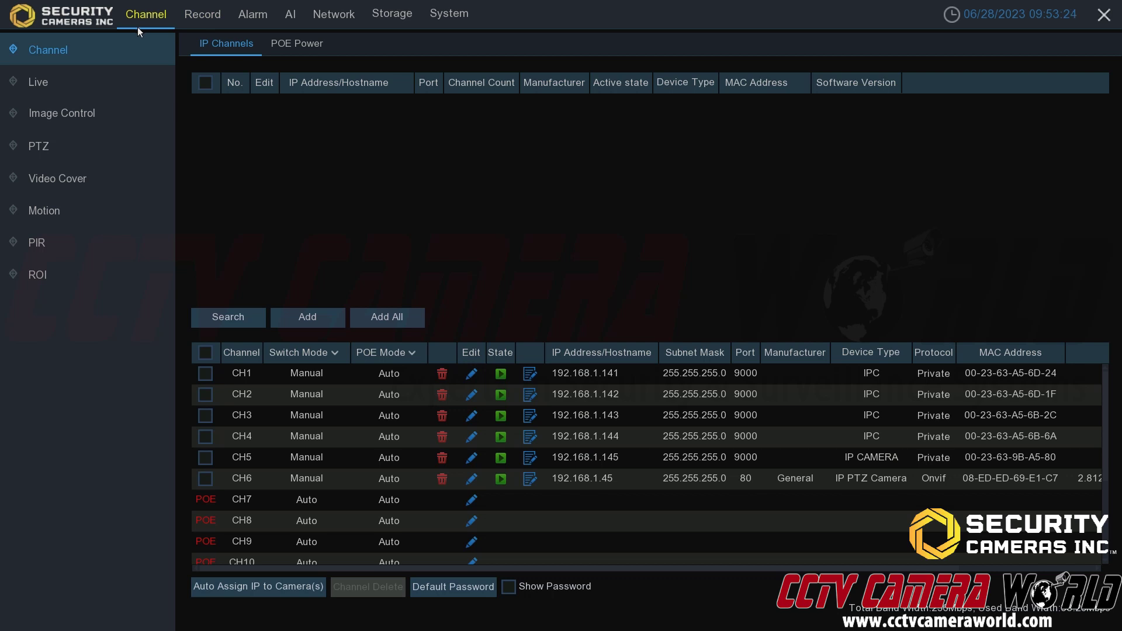
pyautogui.click(107, 216)
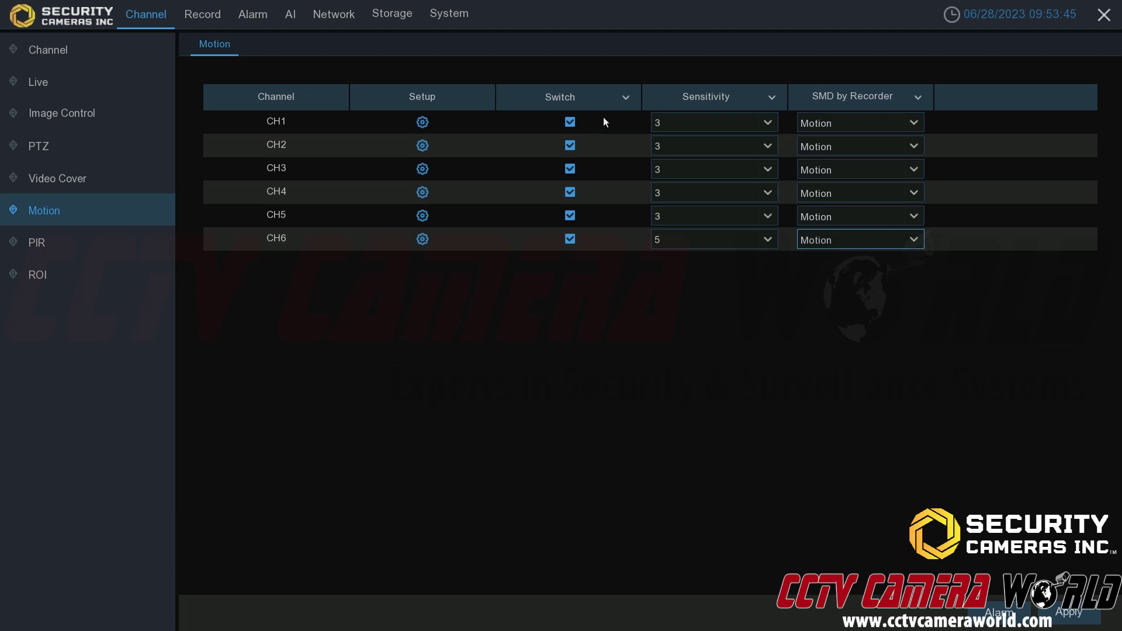
pyautogui.click(728, 125)
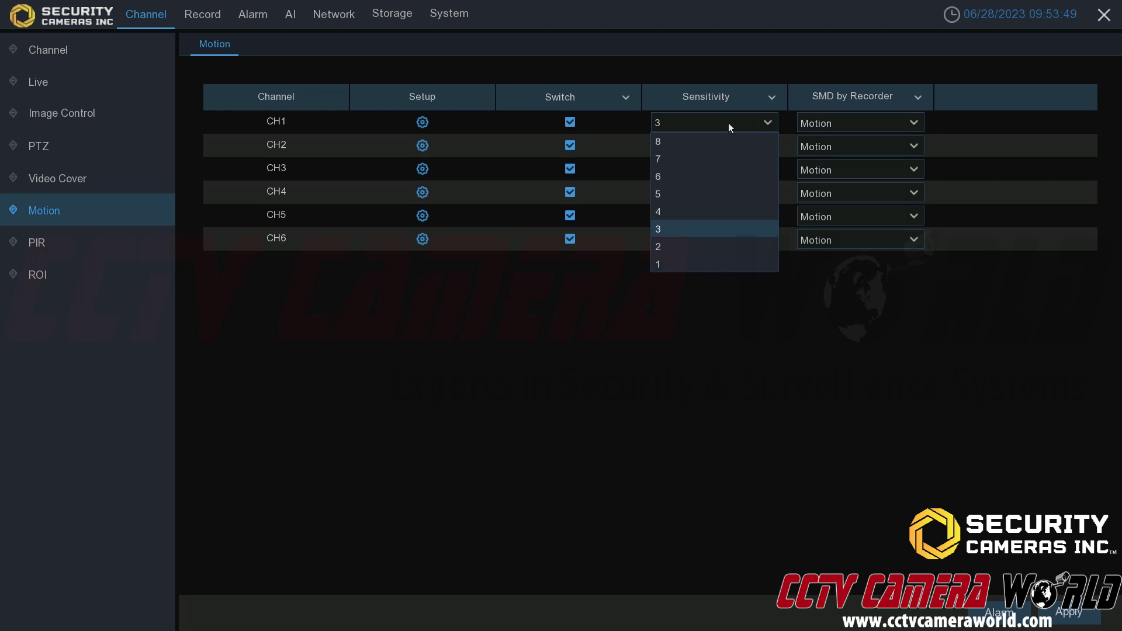
pyautogui.click(728, 122)
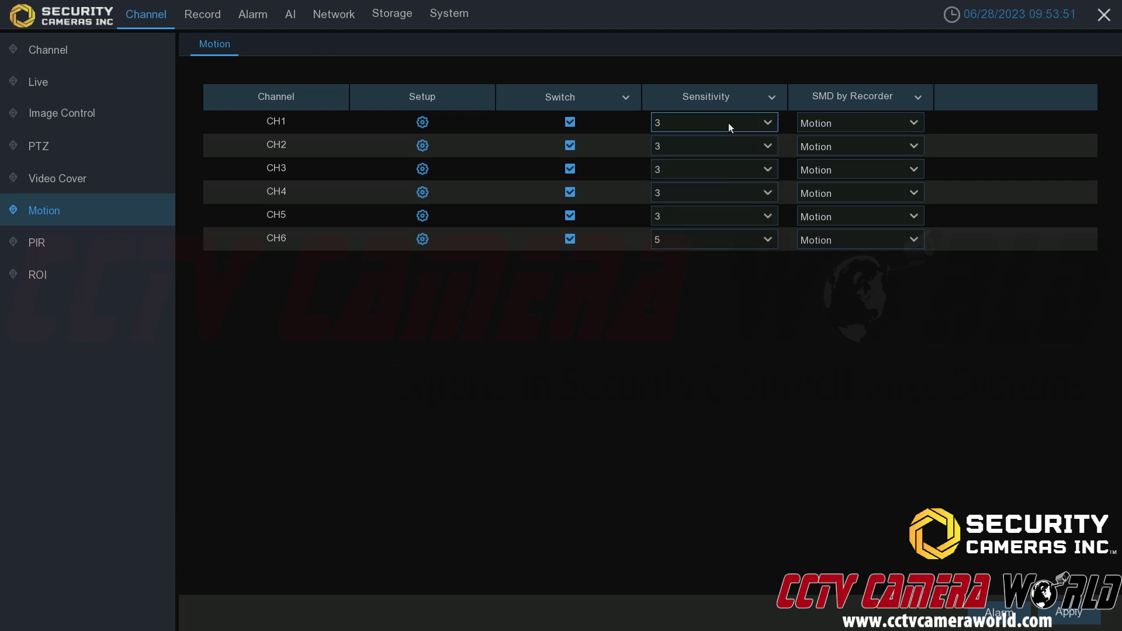
pyautogui.click(825, 118)
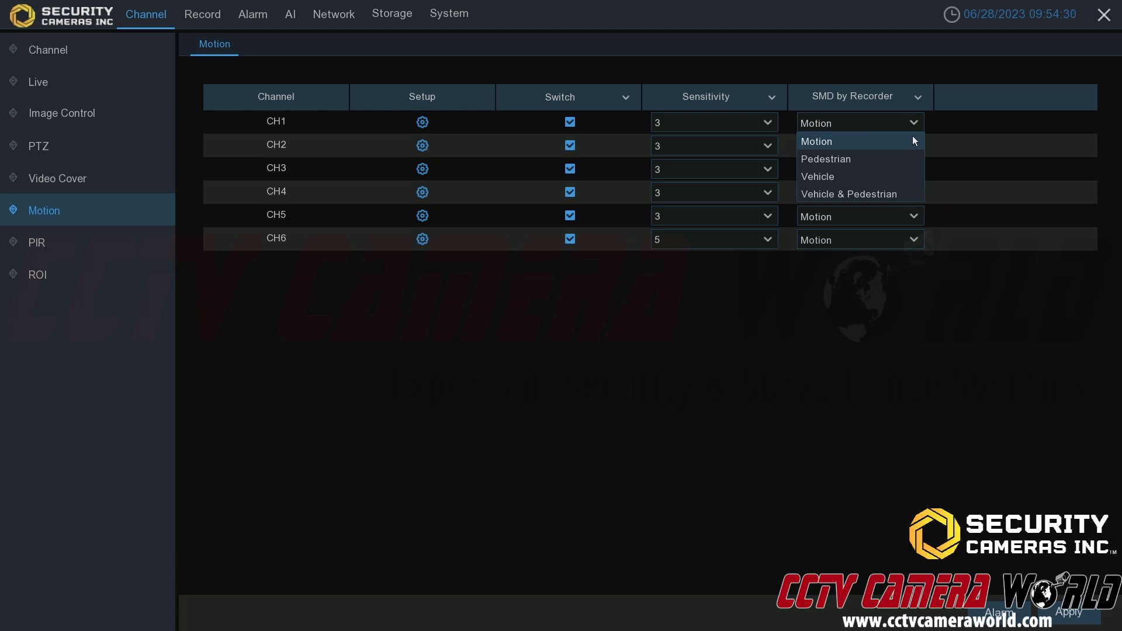
pyautogui.click(922, 118)
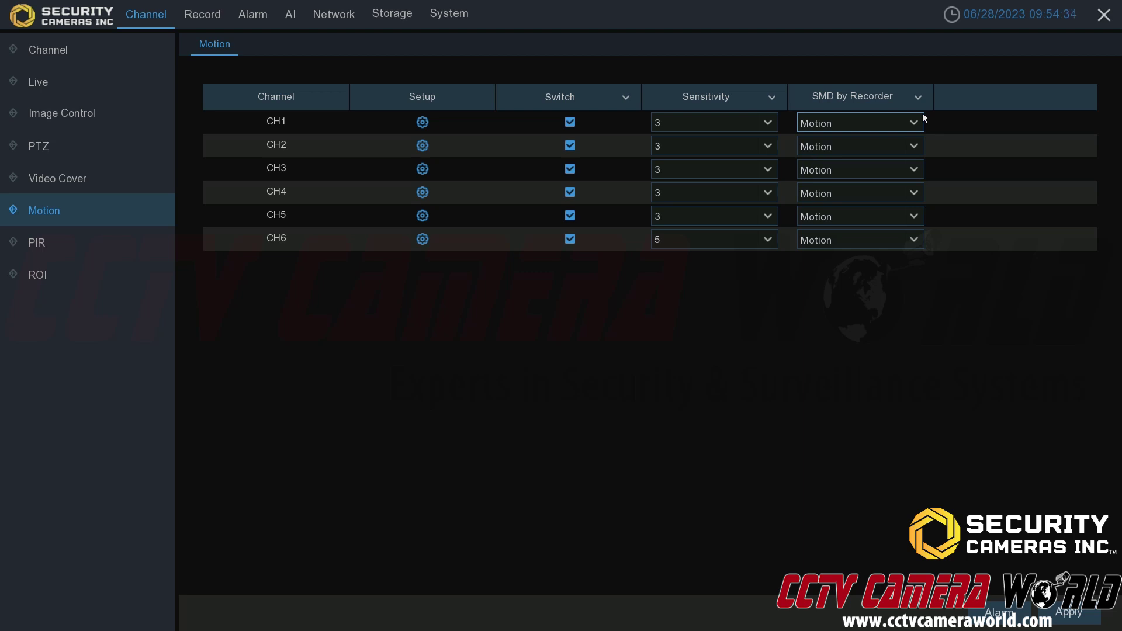
pyautogui.click(856, 121)
pyautogui.click(847, 122)
# In CH1's area editor, unmark sky, bushes and sides, keeping only the central block around the white car.
pyautogui.click(422, 122)
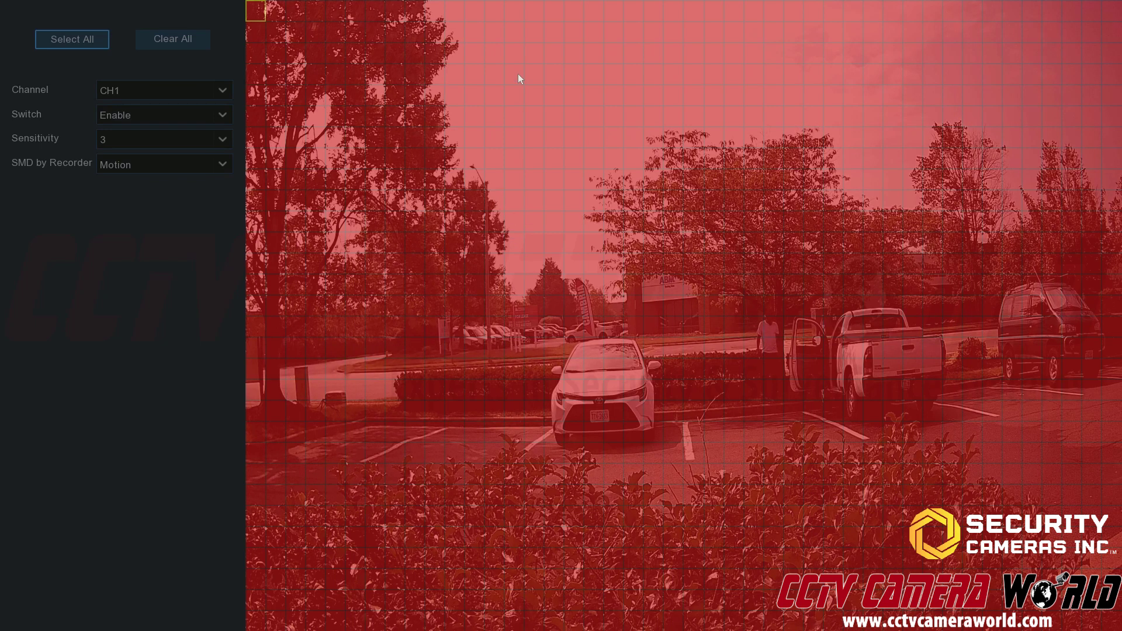
pyautogui.moveTo(513, 13); pyautogui.dragTo(248, 622)
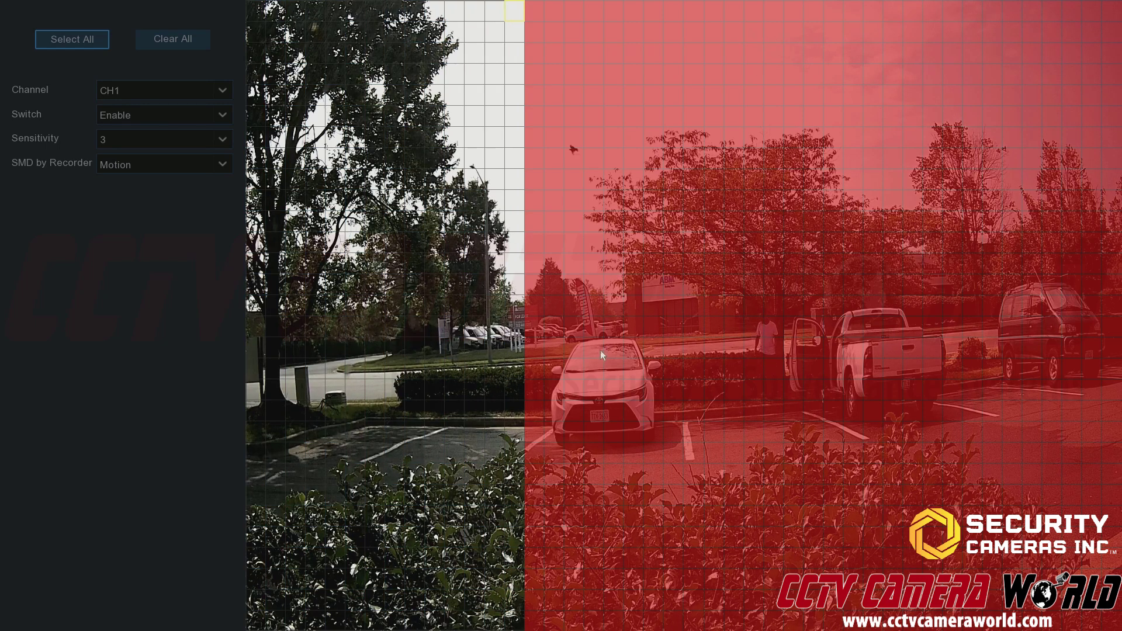
pyautogui.moveTo(538, 14); pyautogui.dragTo(657, 302)
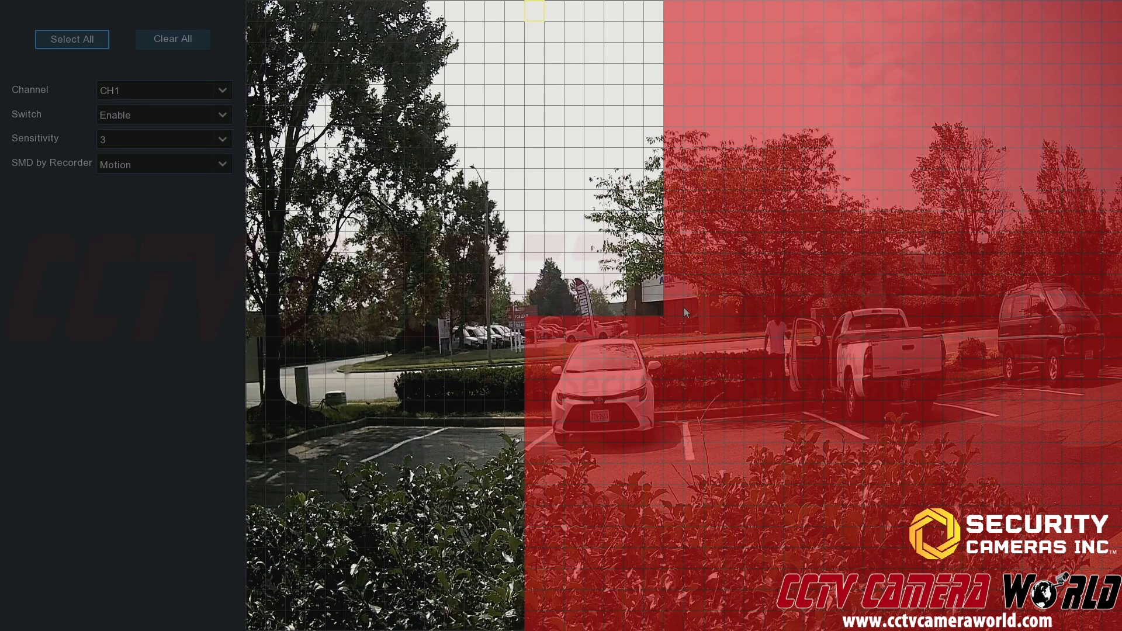
pyautogui.moveTo(534, 285); pyautogui.dragTo(655, 319)
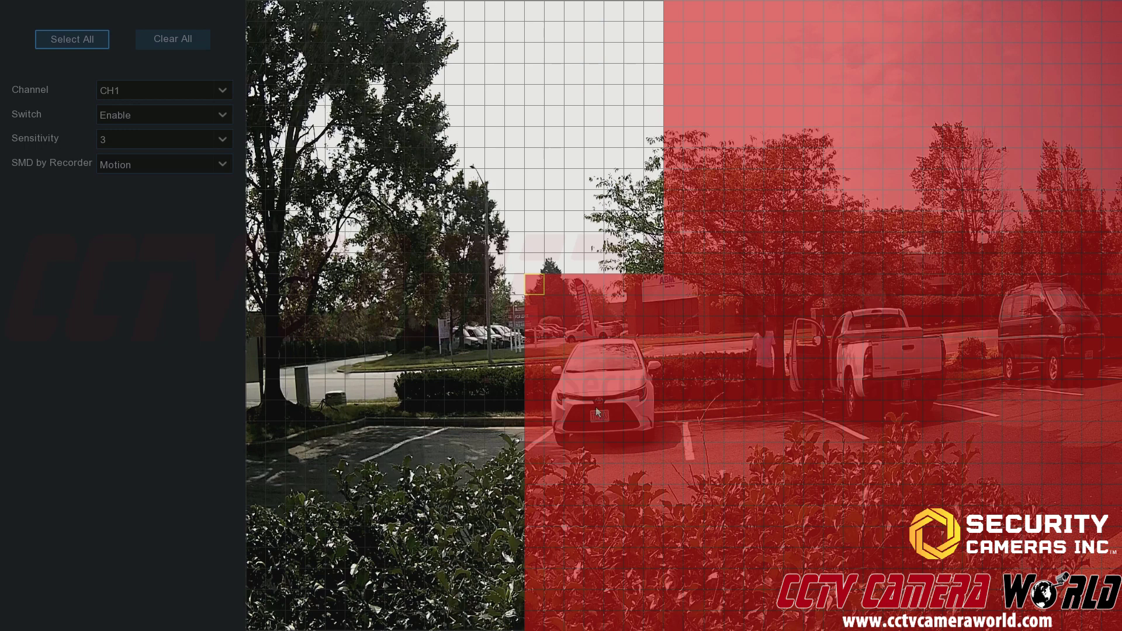
pyautogui.moveTo(534, 493); pyautogui.dragTo(722, 628)
pyautogui.moveTo(474, 263); pyautogui.dragTo(507, 465)
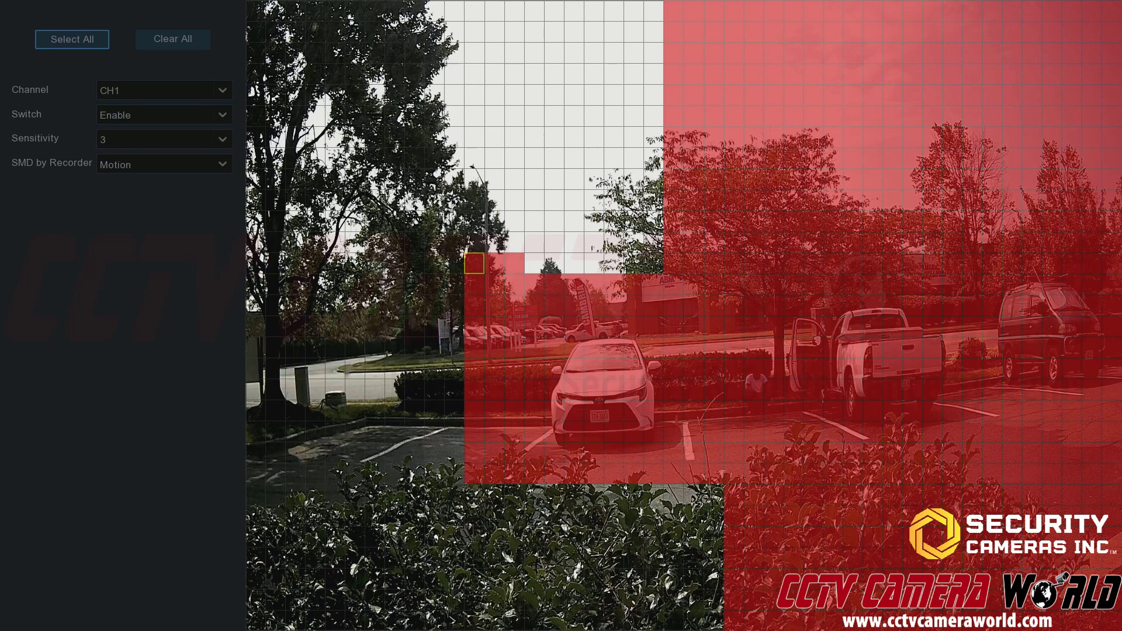
pyautogui.moveTo(474, 263); pyautogui.dragTo(512, 267)
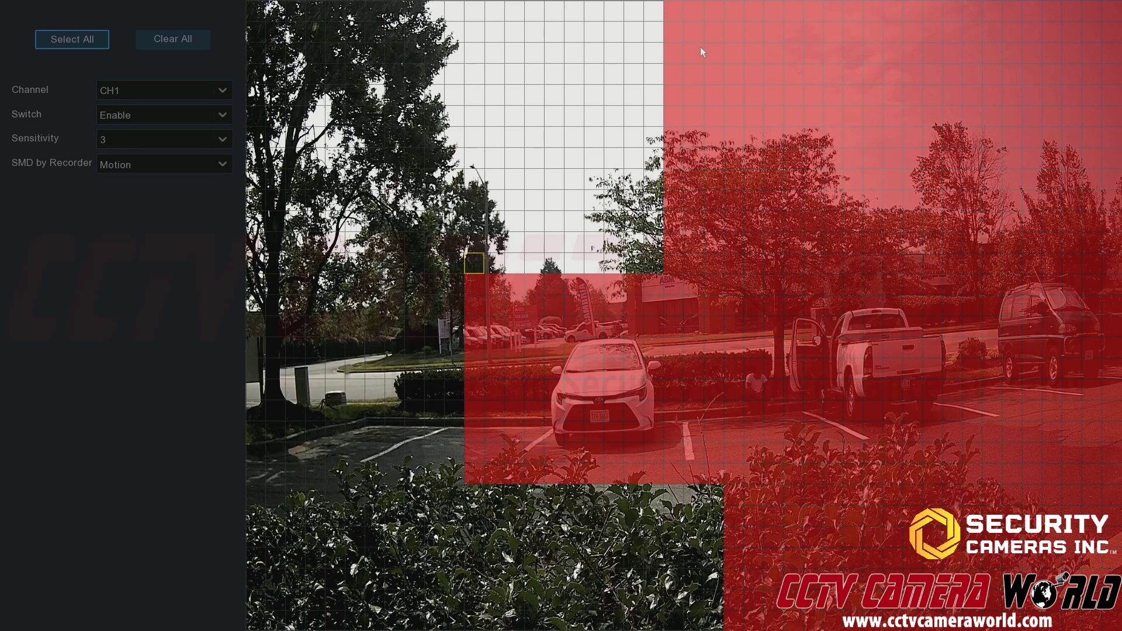
pyautogui.moveTo(673, 10); pyautogui.dragTo(1116, 268)
pyautogui.moveTo(752, 294); pyautogui.dragTo(1116, 625)
pyautogui.moveTo(733, 494); pyautogui.dragTo(733, 628)
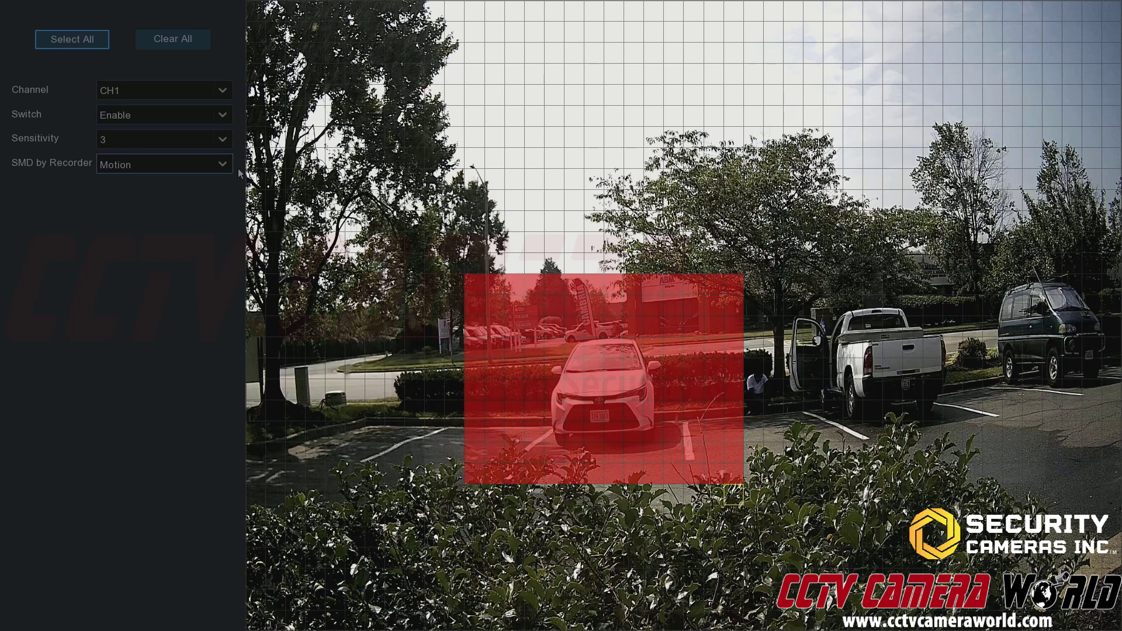
pyautogui.rightClick(652, 236)
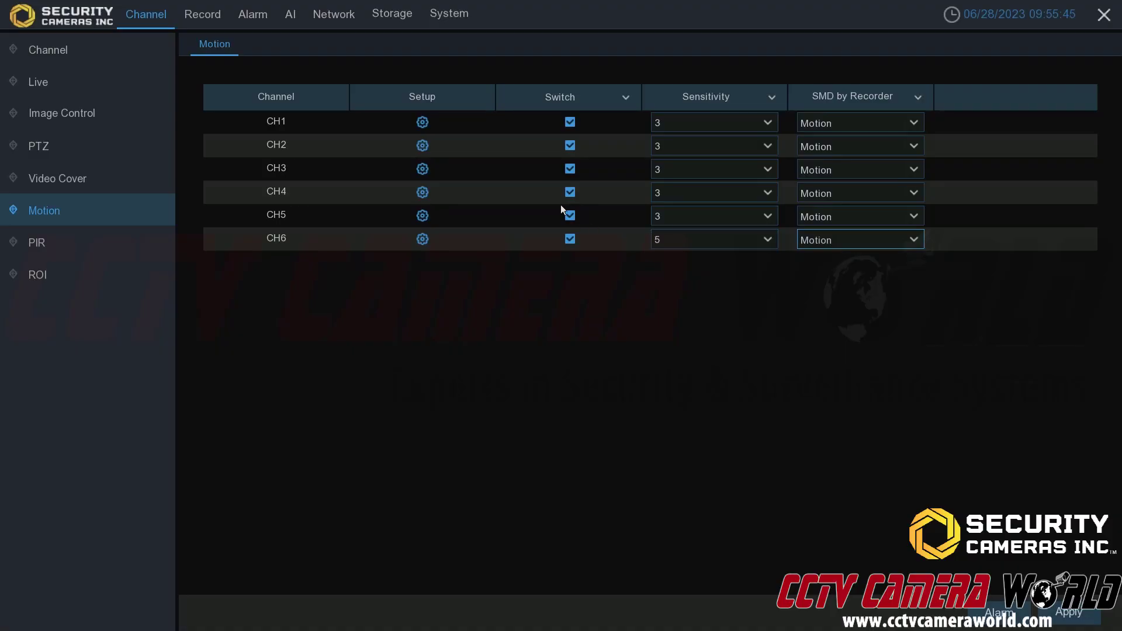
# Save the motion settings, reset CH1's area with Clear All then Select All, and save again.
pyautogui.click(1069, 612)
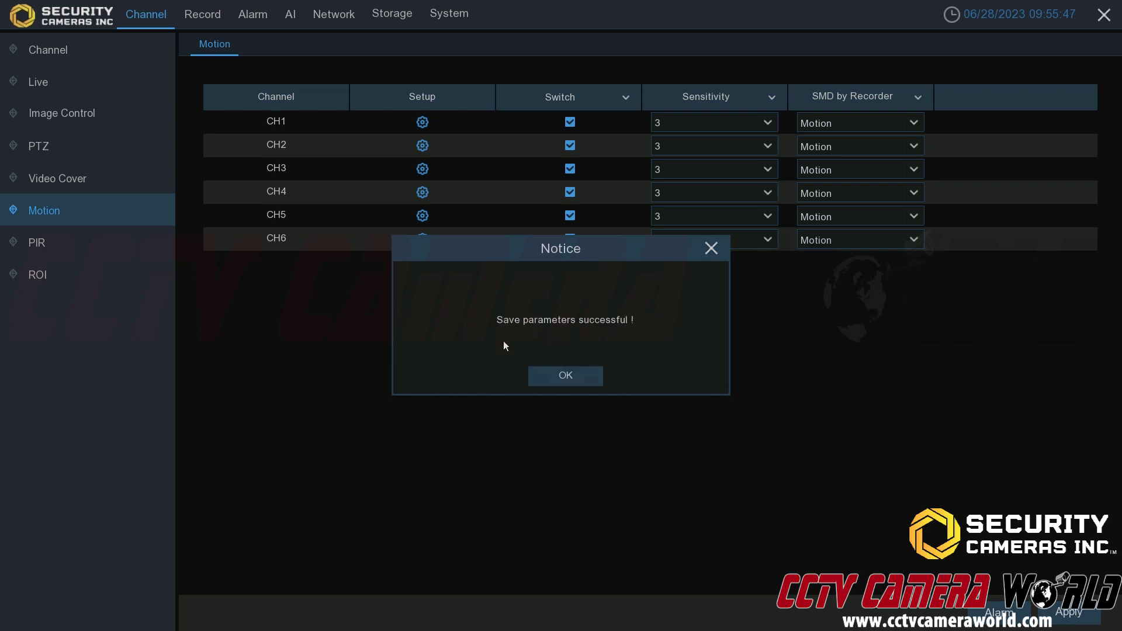
pyautogui.click(550, 377)
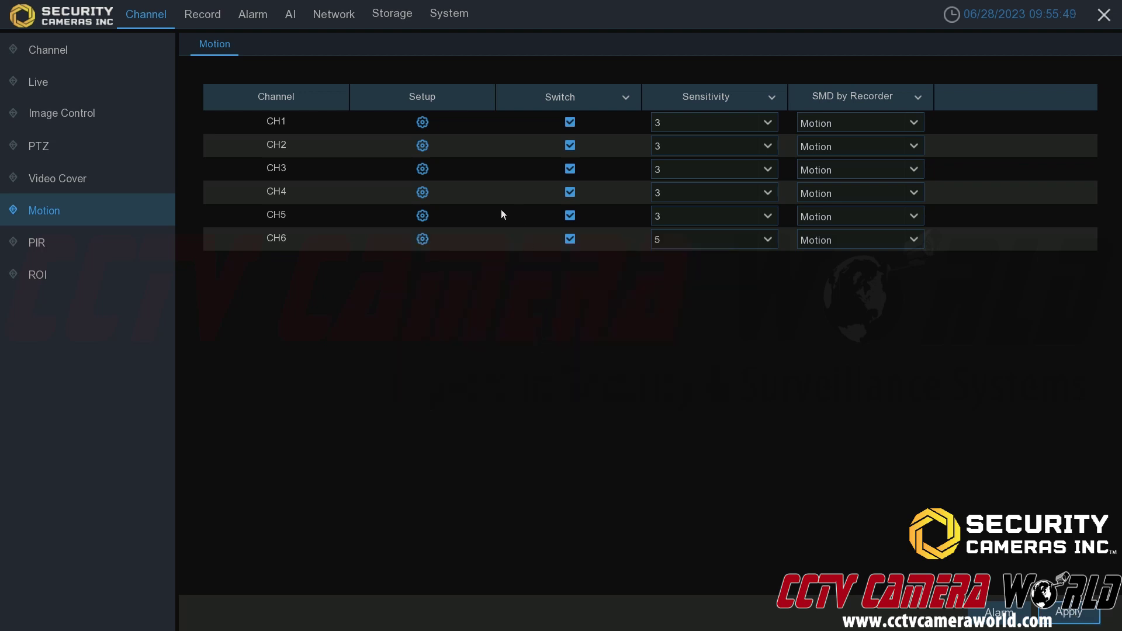
pyautogui.click(422, 122)
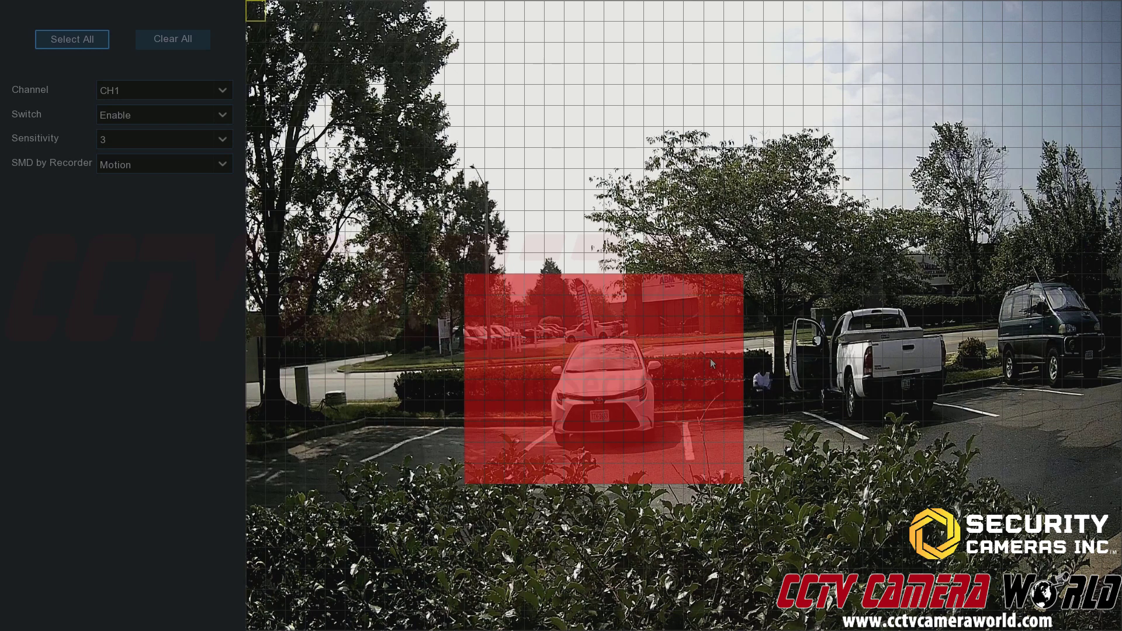
pyautogui.click(146, 44)
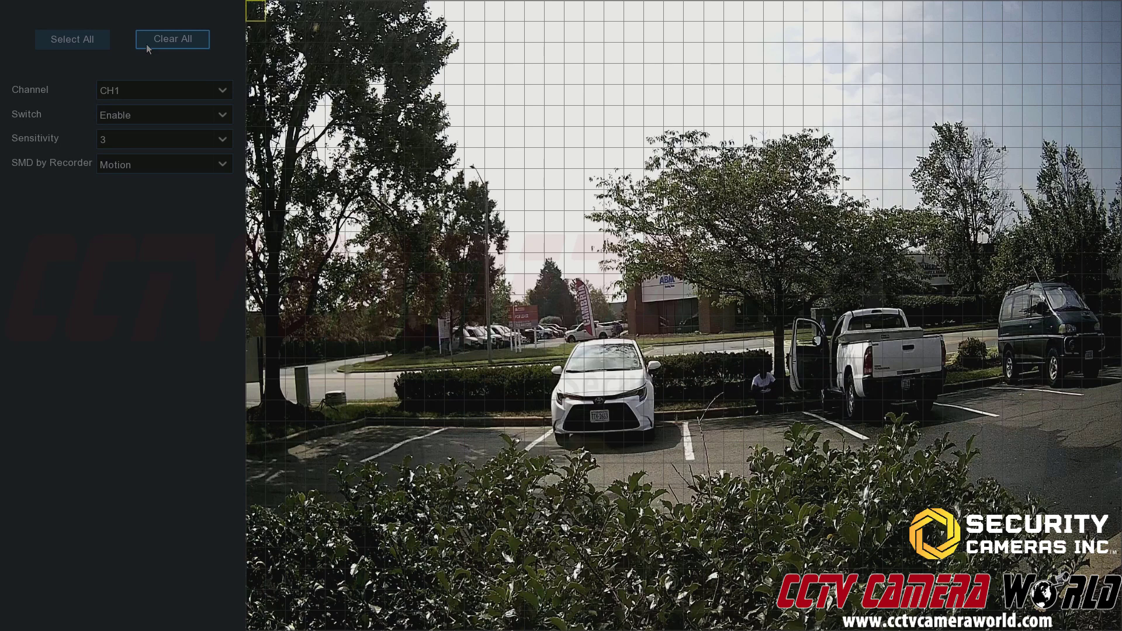
pyautogui.click(103, 49)
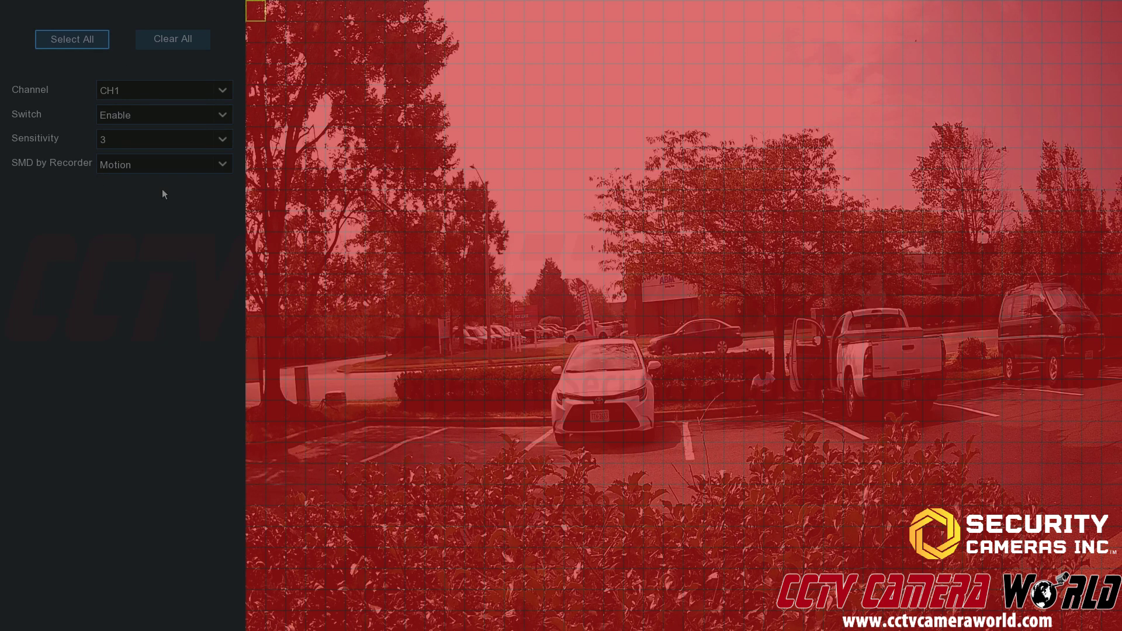
pyautogui.rightClick(513, 288)
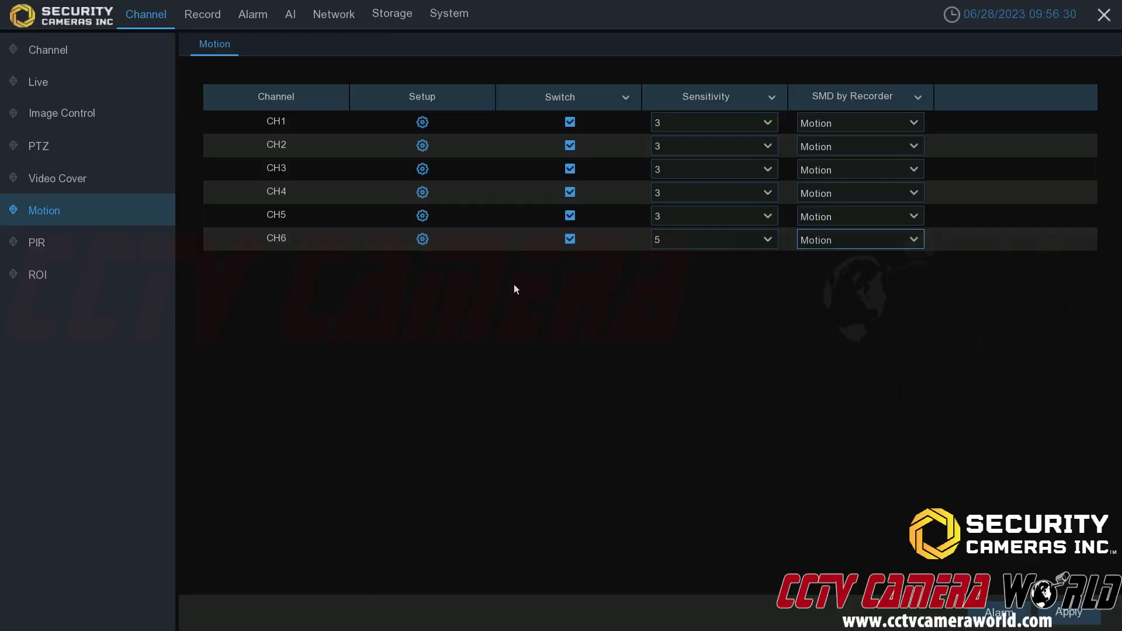
pyautogui.click(1068, 611)
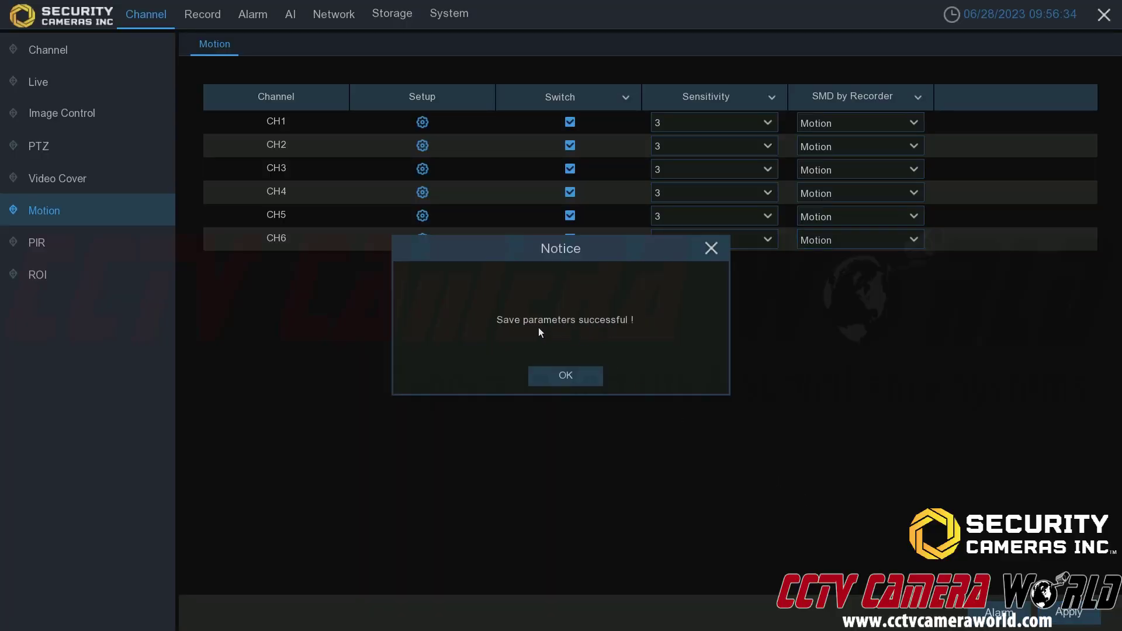
pyautogui.click(567, 375)
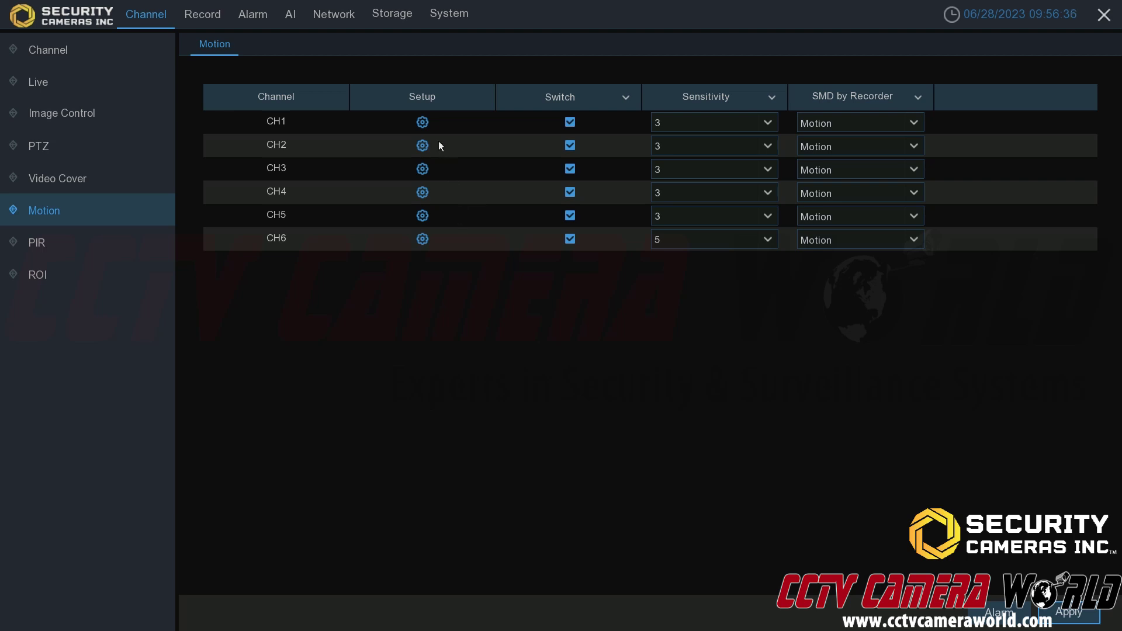
# Reopen CH1's area editor, unmark a left-edge rectangle, then Select All to restore full-view detection.
pyautogui.click(427, 119)
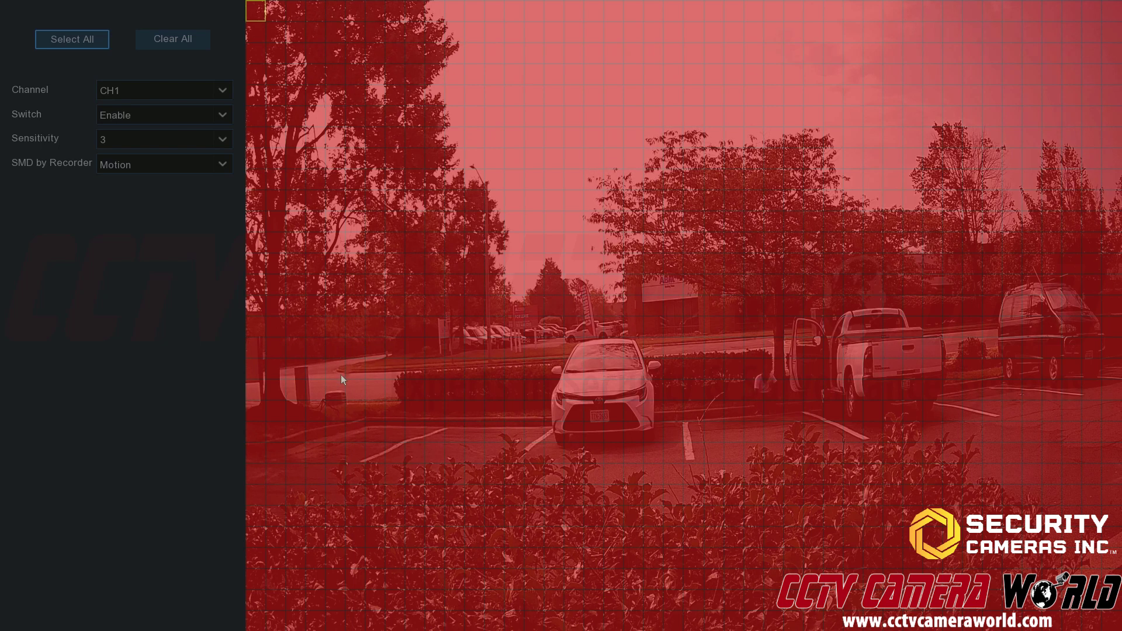
pyautogui.moveTo(261, 303); pyautogui.dragTo(372, 372)
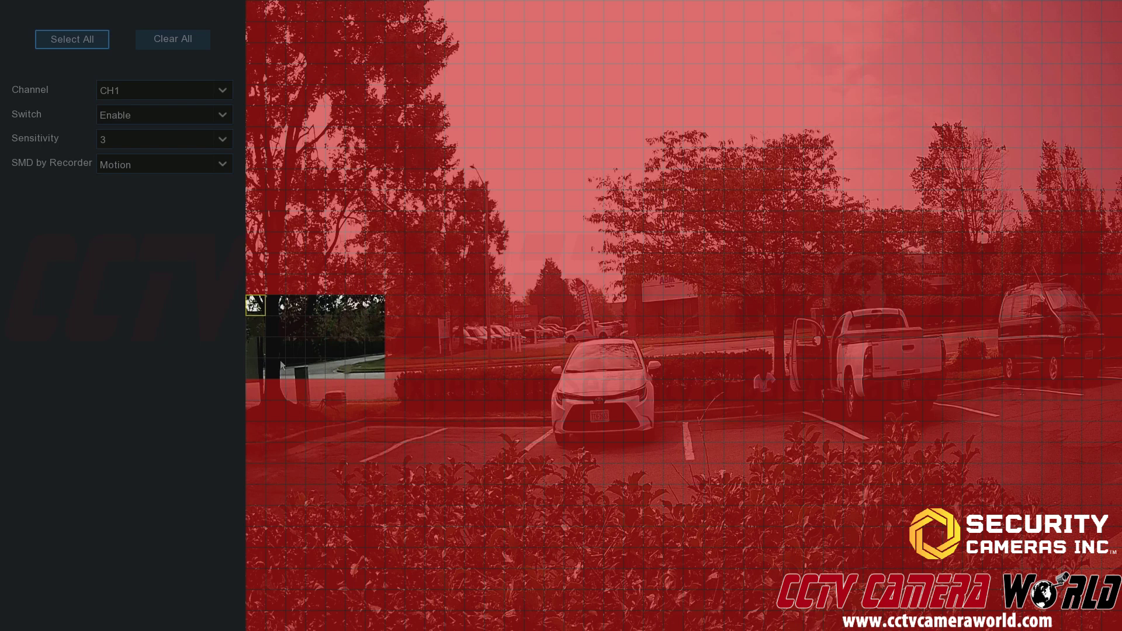
pyautogui.moveTo(252, 393); pyautogui.dragTo(373, 420)
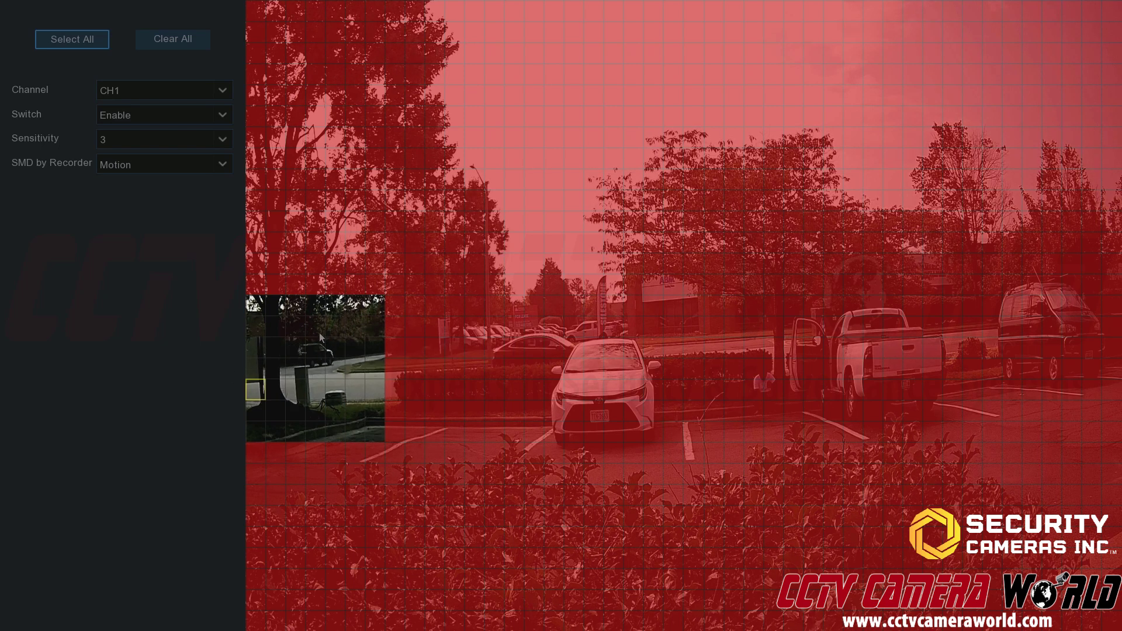
pyautogui.click(91, 37)
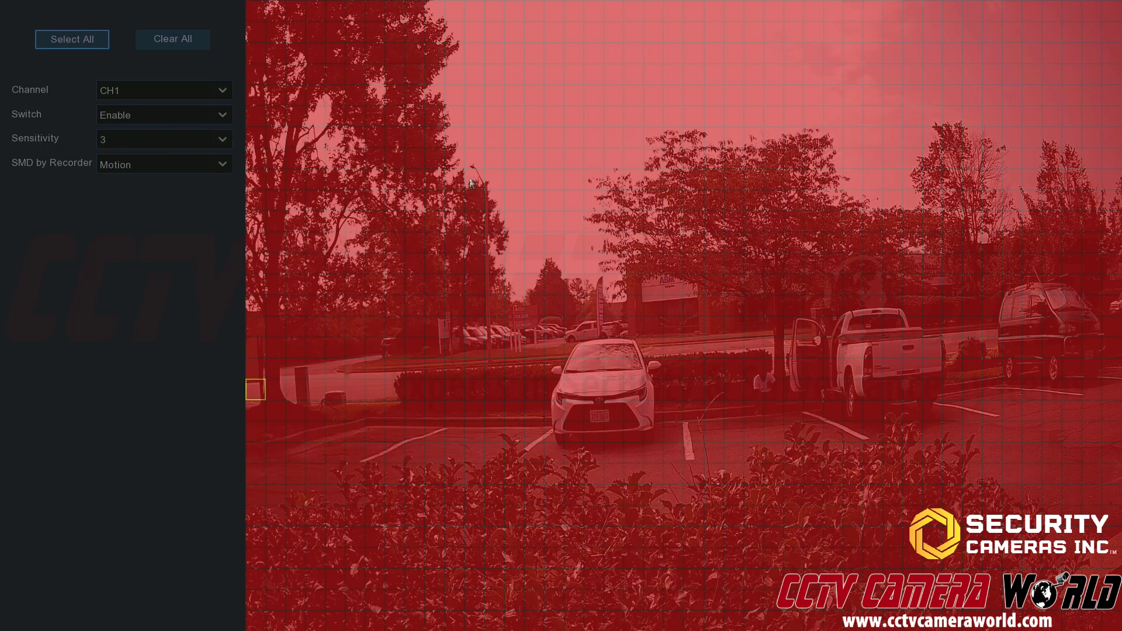